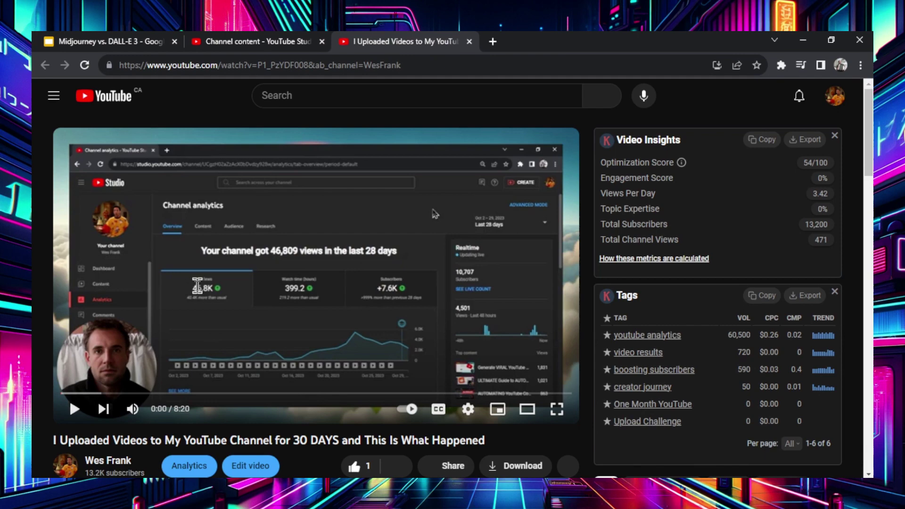
{"action": "scroll", "coordinate": [40, 279], "scroll_direction": "down", "scroll_amount": 3}
{"action": "scroll", "coordinate": [81, 303], "scroll_direction": "down", "scroll_amount": 1}
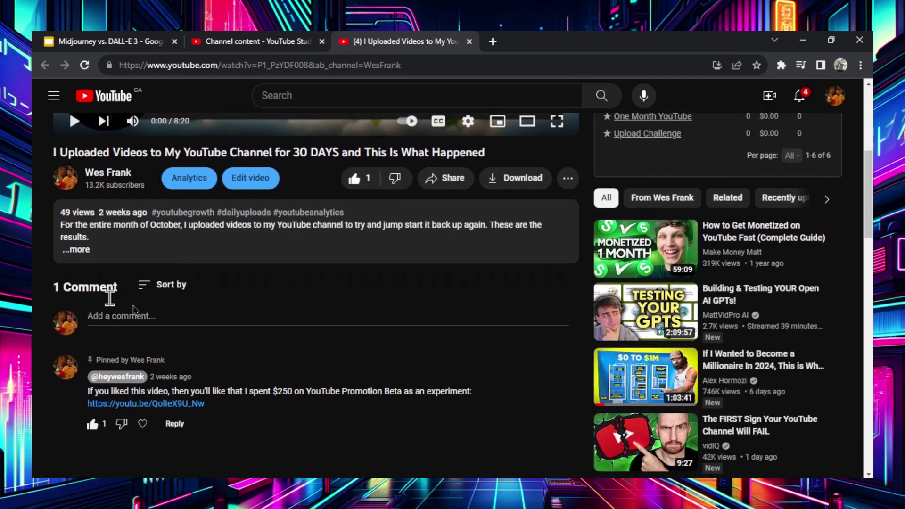
{"action": "scroll", "coordinate": [202, 309], "scroll_direction": "down", "scroll_amount": 1}
Write a five-line comment: DALL-E 3, Midjourney, Midjourney, DALL-E 3, Midjourney
{"action": "left_click", "coordinate": [150, 274]}
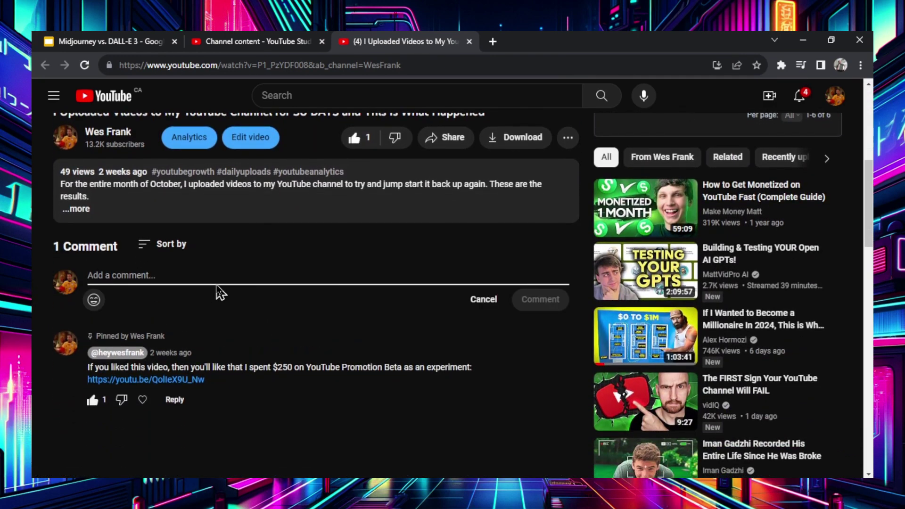
{"action": "type", "text": "1. DALL-E 3"}
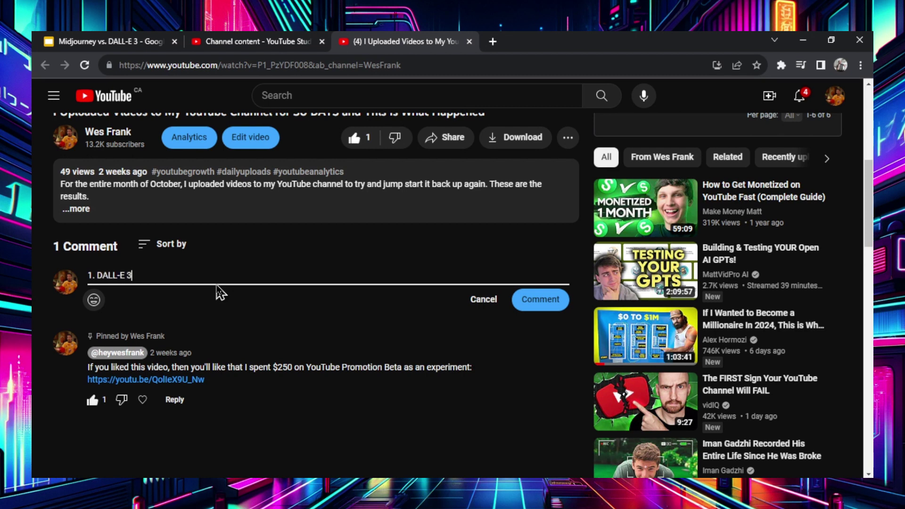
{"action": "key", "text": "Return"}
{"action": "type", "text": "2. Midjourney"}
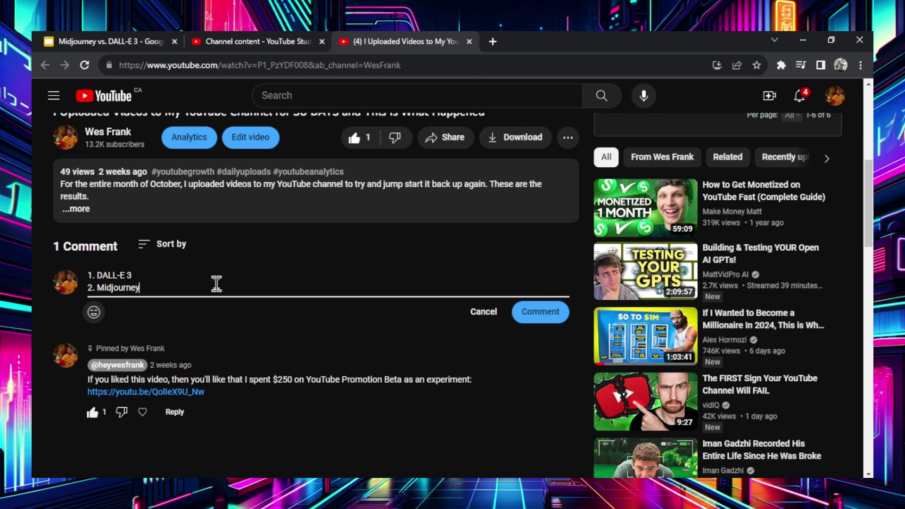
{"action": "key", "text": "Return"}
{"action": "type", "text": "3. Midj"}
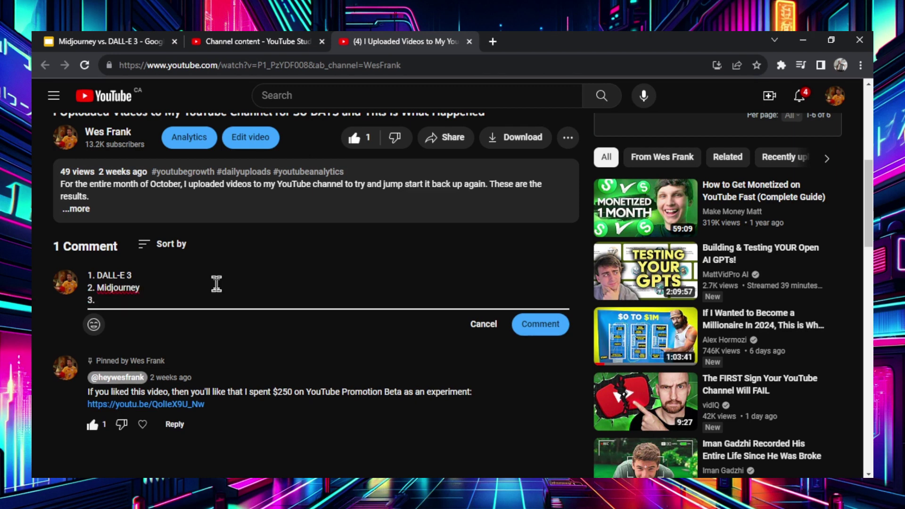
{"action": "type", "text": "ourney"}
{"action": "key", "text": "Return"}
{"action": "type", "text": "4. DALL-"}
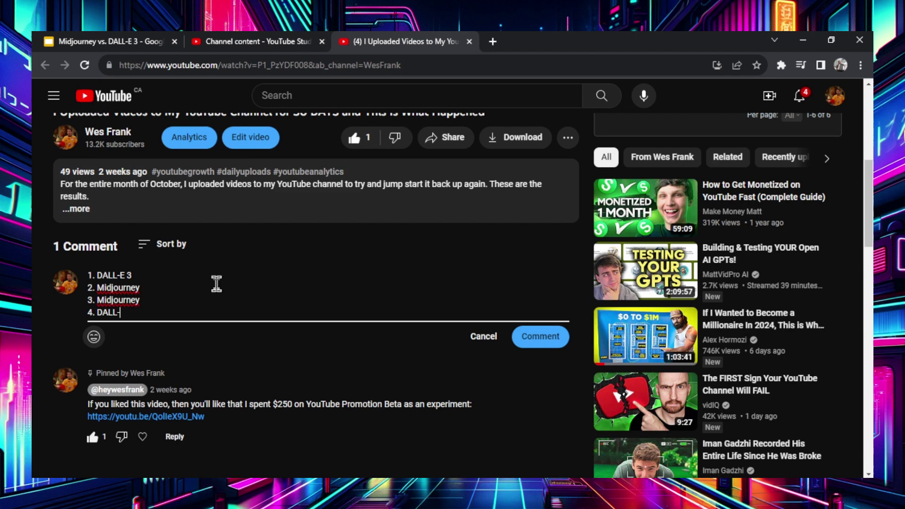
{"action": "type", "text": "E 3"}
{"action": "key", "text": "Return"}
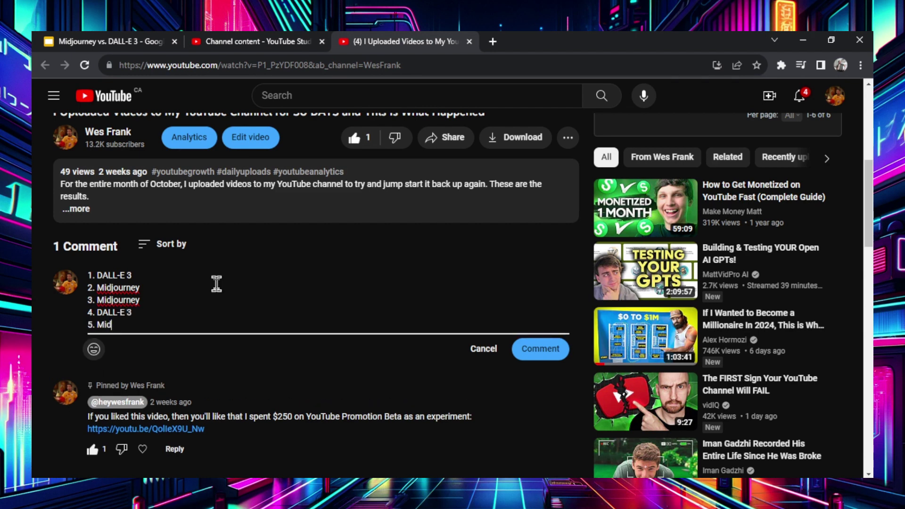
{"action": "type", "text": "ourney"}
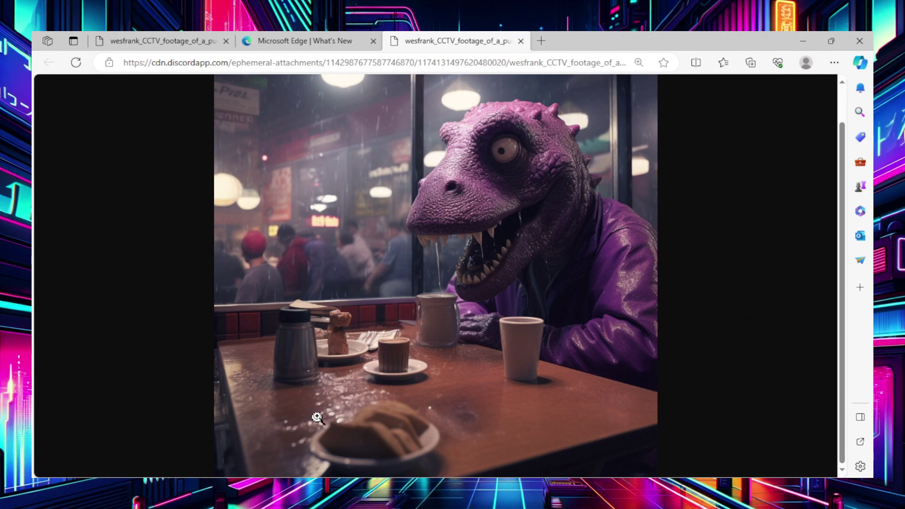
{"action": "scroll", "coordinate": [322, 198], "scroll_direction": "up", "scroll_amount": 1}
{"action": "scroll", "coordinate": [372, 241], "scroll_direction": "down", "scroll_amount": 1}
Zoom into the purple diner dinosaur image for detail, then fit it to the window
{"action": "left_click", "coordinate": [444, 298]}
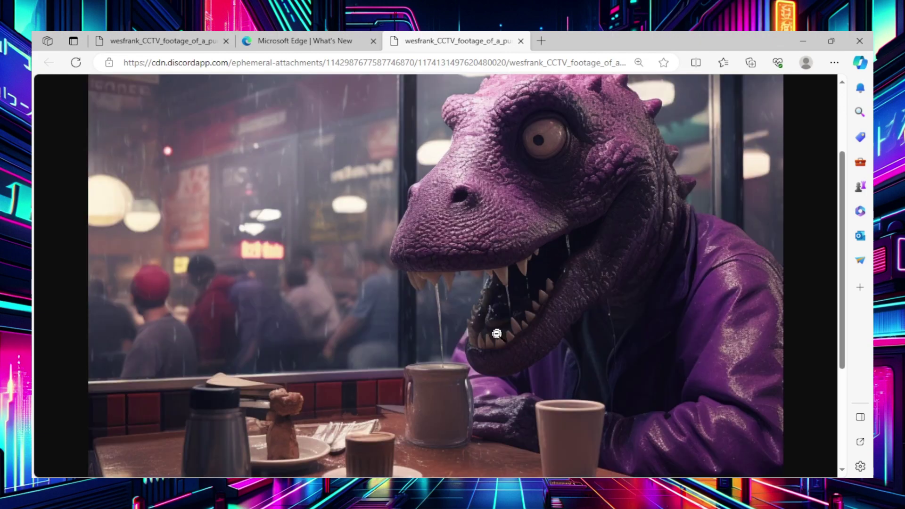
{"action": "scroll", "coordinate": [452, 339], "scroll_direction": "down", "scroll_amount": 1}
{"action": "left_click", "coordinate": [360, 377]}
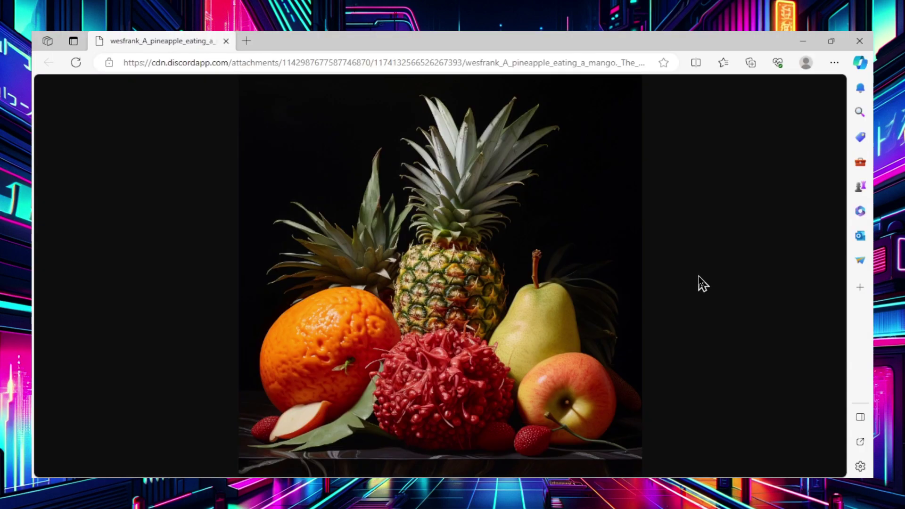
View the Midjourney pineapple-and-fruit still life at full size, then fit it back
{"action": "left_click", "coordinate": [333, 403]}
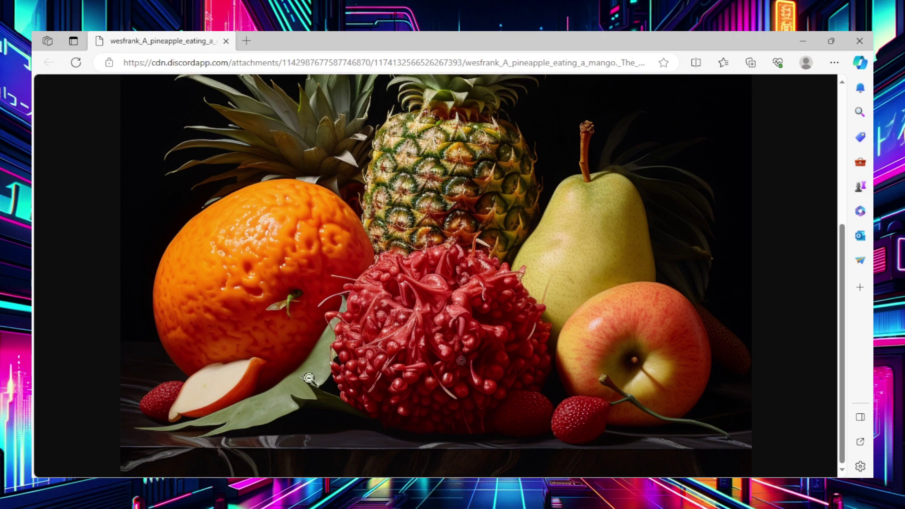
{"action": "scroll", "coordinate": [448, 252], "scroll_direction": "up", "scroll_amount": 2}
{"action": "scroll", "coordinate": [449, 252], "scroll_direction": "up", "scroll_amount": 2}
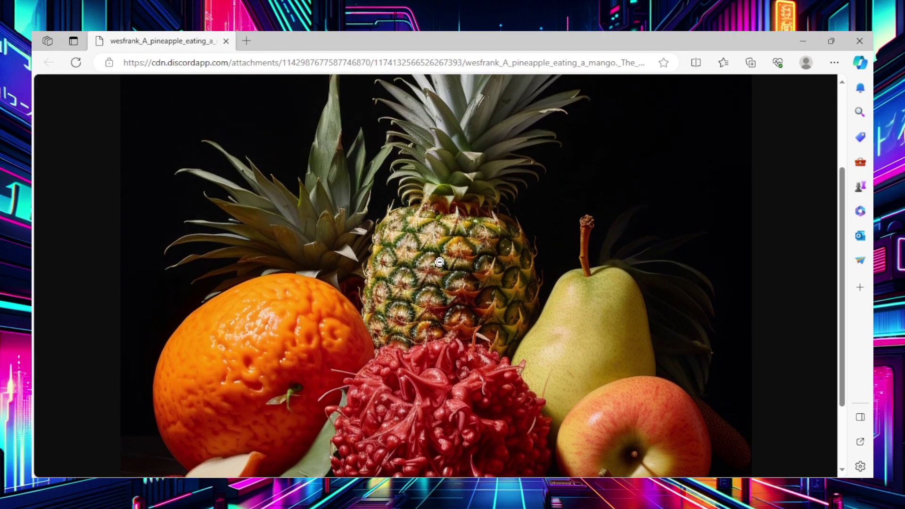
{"action": "scroll", "coordinate": [467, 283], "scroll_direction": "down", "scroll_amount": 2}
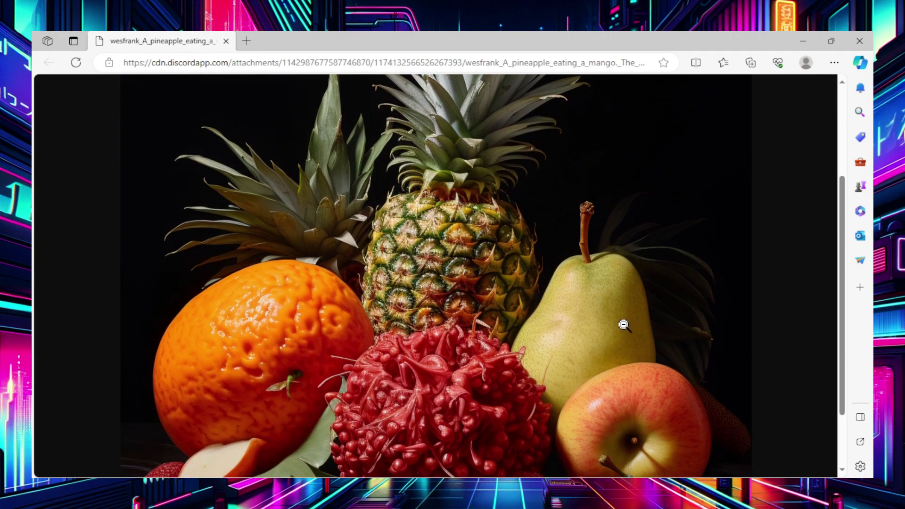
{"action": "scroll", "coordinate": [626, 324], "scroll_direction": "down", "scroll_amount": 2}
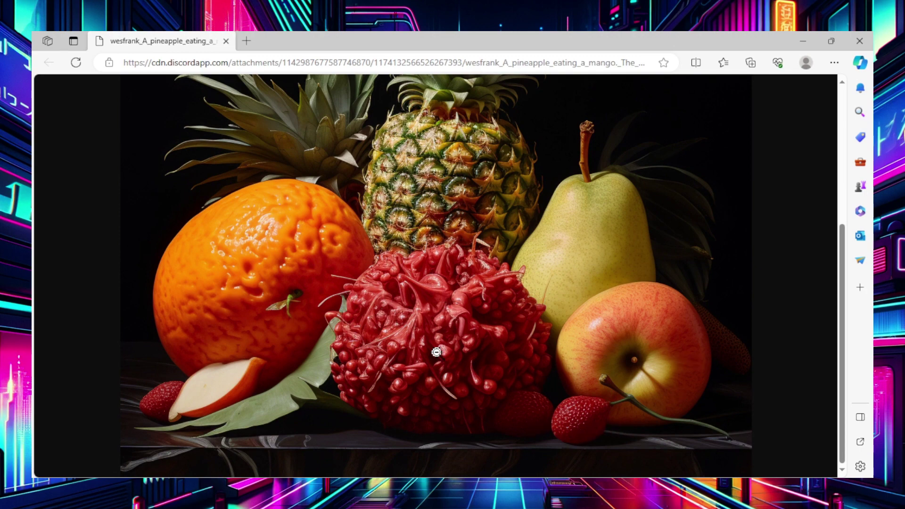
{"action": "scroll", "coordinate": [412, 319], "scroll_direction": "up", "scroll_amount": 3}
{"action": "scroll", "coordinate": [580, 354], "scroll_direction": "down", "scroll_amount": 2}
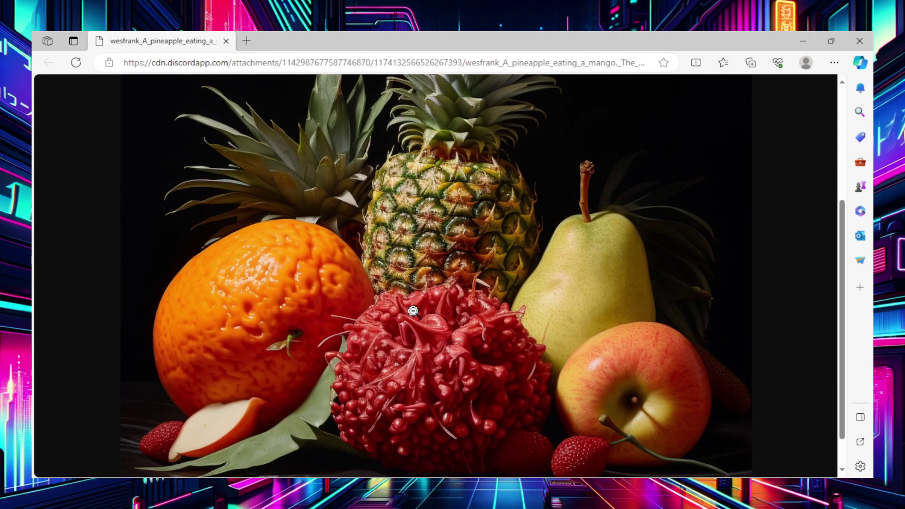
{"action": "left_click", "coordinate": [414, 312]}
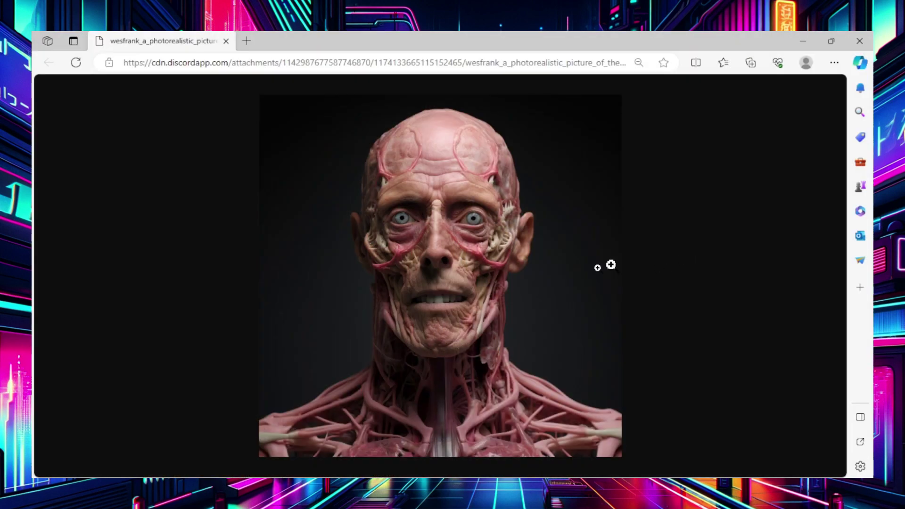
Inspect the exposed-muscle portrait at full size, including the neck, then restore fit
{"action": "left_click", "coordinate": [439, 242]}
{"action": "scroll", "coordinate": [503, 246], "scroll_direction": "down", "scroll_amount": 1}
{"action": "scroll", "coordinate": [504, 245], "scroll_direction": "up", "scroll_amount": 2}
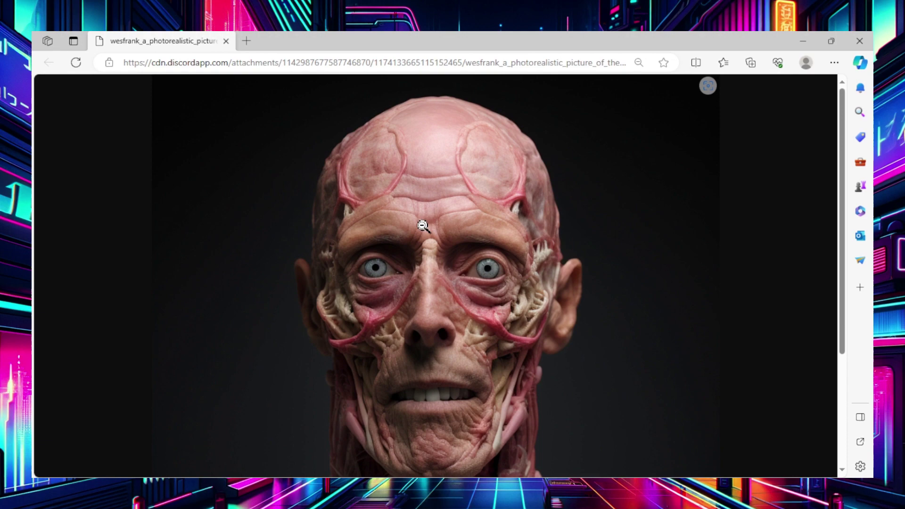
{"action": "scroll", "coordinate": [504, 249], "scroll_direction": "down", "scroll_amount": 1}
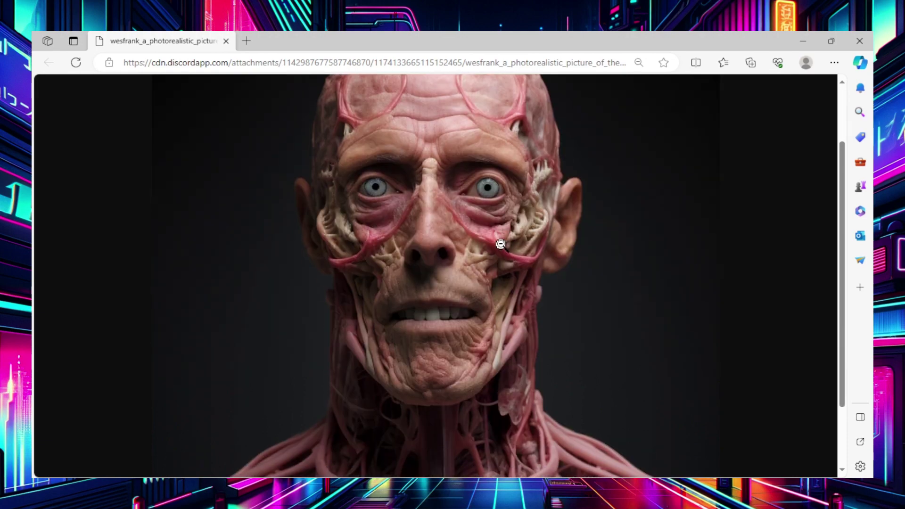
{"action": "scroll", "coordinate": [501, 245], "scroll_direction": "down", "scroll_amount": 1}
{"action": "left_click", "coordinate": [496, 242]}
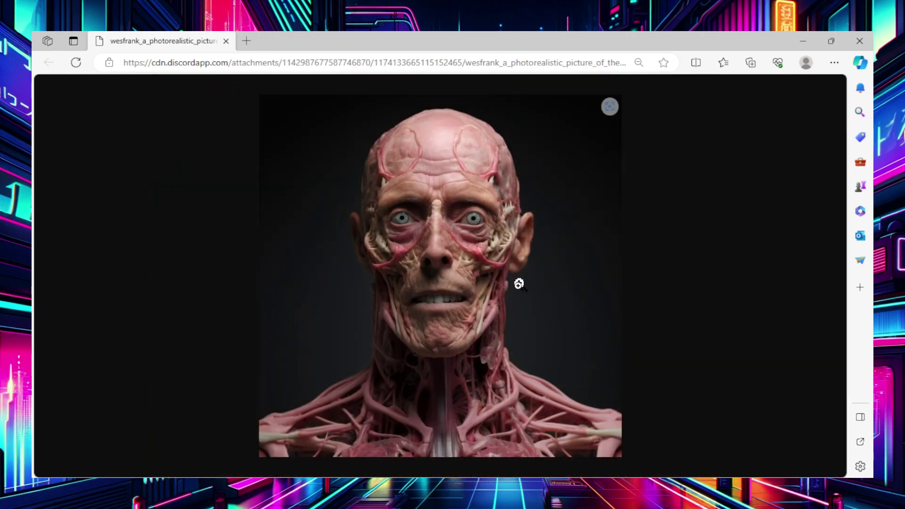
{"action": "mouse_move", "coordinate": [441, 276]}
{"action": "left_click", "coordinate": [603, 436]}
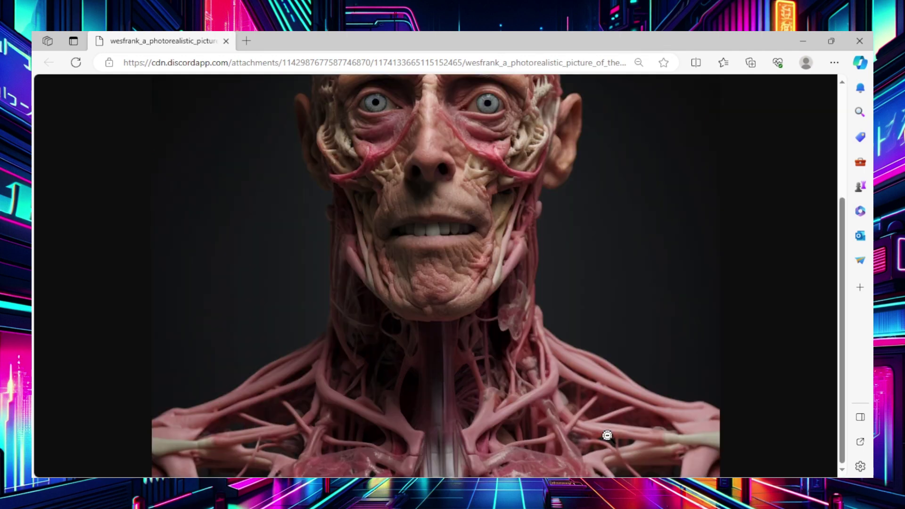
{"action": "scroll", "coordinate": [433, 241], "scroll_direction": "up", "scroll_amount": 2}
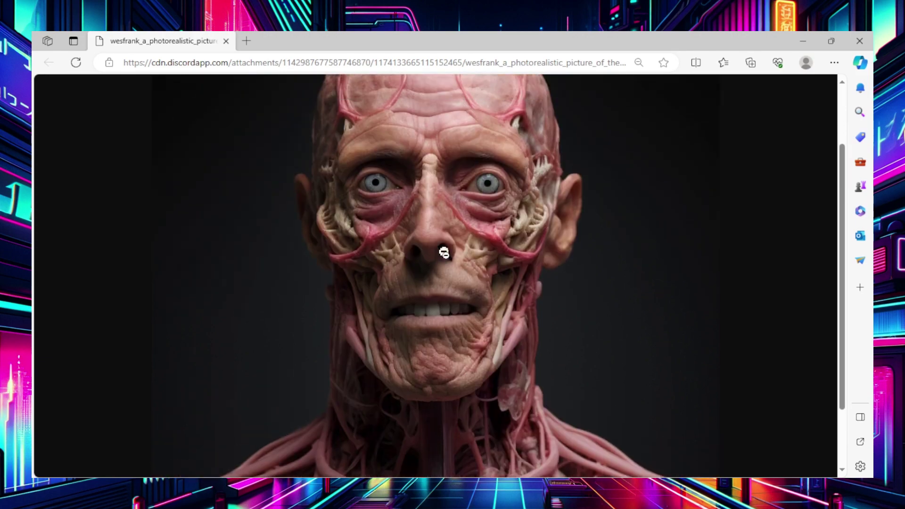
{"action": "left_click", "coordinate": [446, 252]}
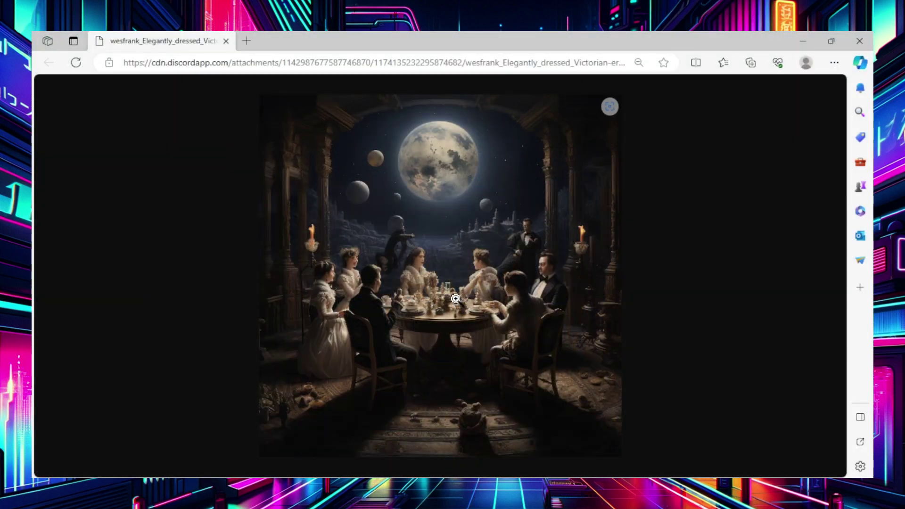
Enlarge the Victorian moonlit dinner image to full size, then shrink it to fit
{"action": "left_click", "coordinate": [456, 298]}
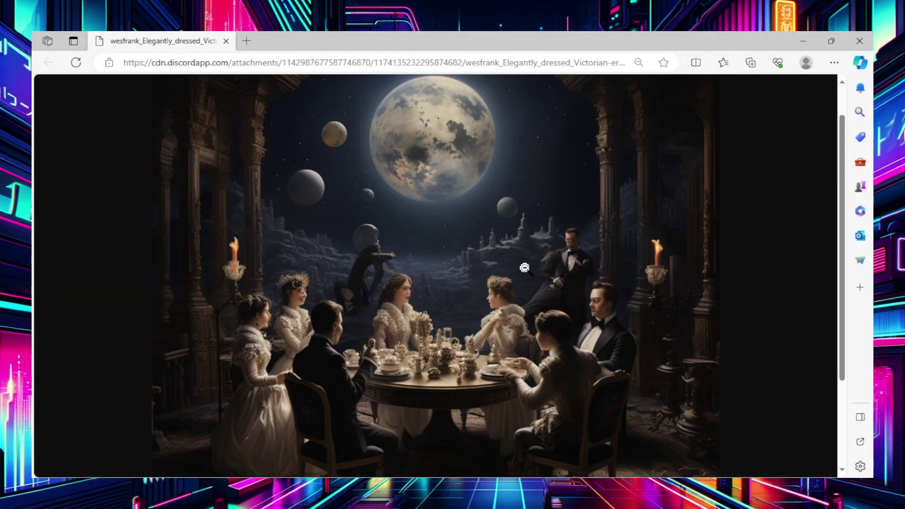
{"action": "scroll", "coordinate": [468, 213], "scroll_direction": "up", "scroll_amount": 1}
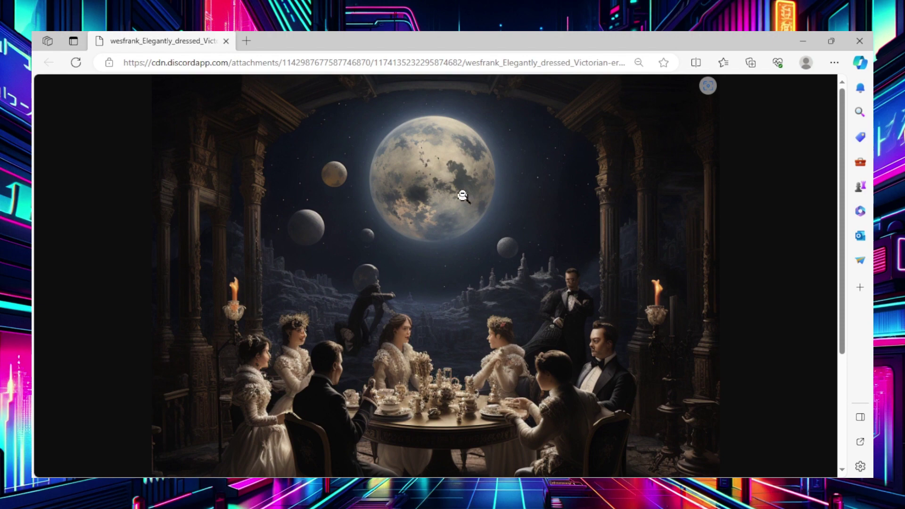
{"action": "scroll", "coordinate": [463, 196], "scroll_direction": "down", "scroll_amount": 2}
{"action": "scroll", "coordinate": [462, 196], "scroll_direction": "down", "scroll_amount": 1}
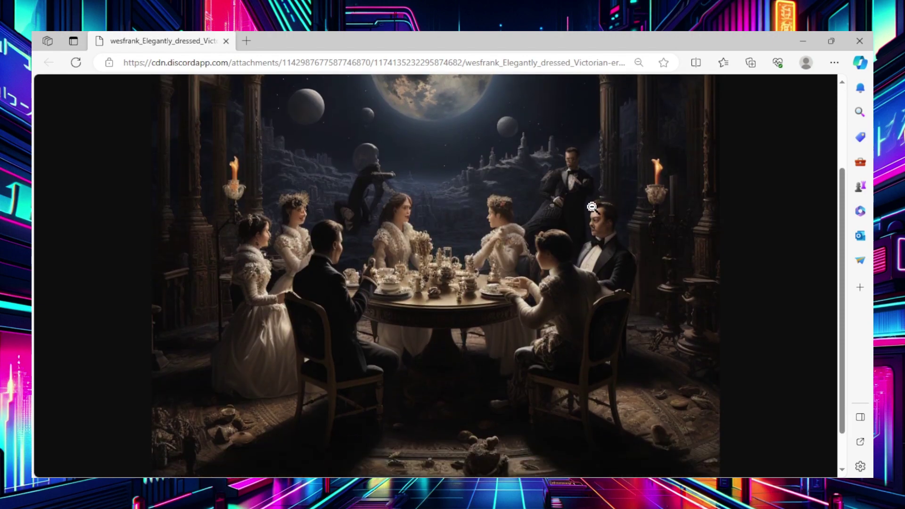
{"action": "scroll", "coordinate": [446, 284], "scroll_direction": "down", "scroll_amount": 1}
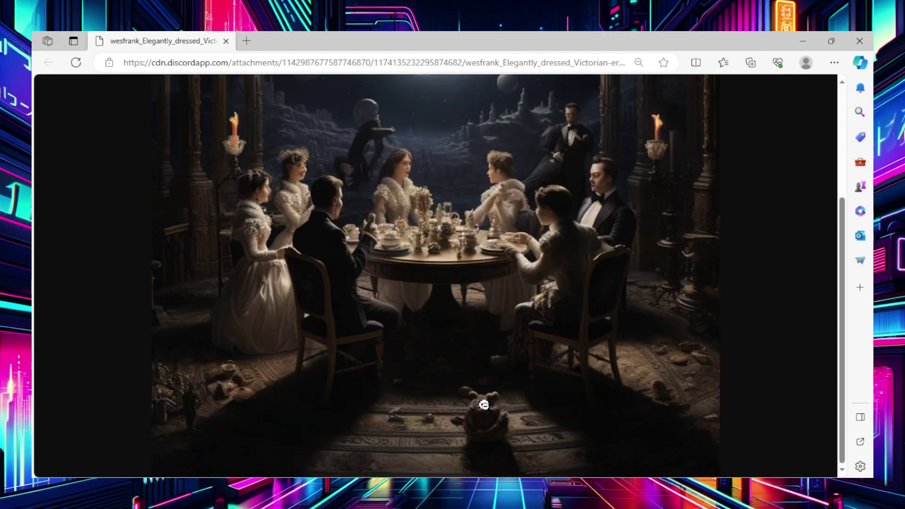
{"action": "scroll", "coordinate": [502, 425], "scroll_direction": "up", "scroll_amount": 3}
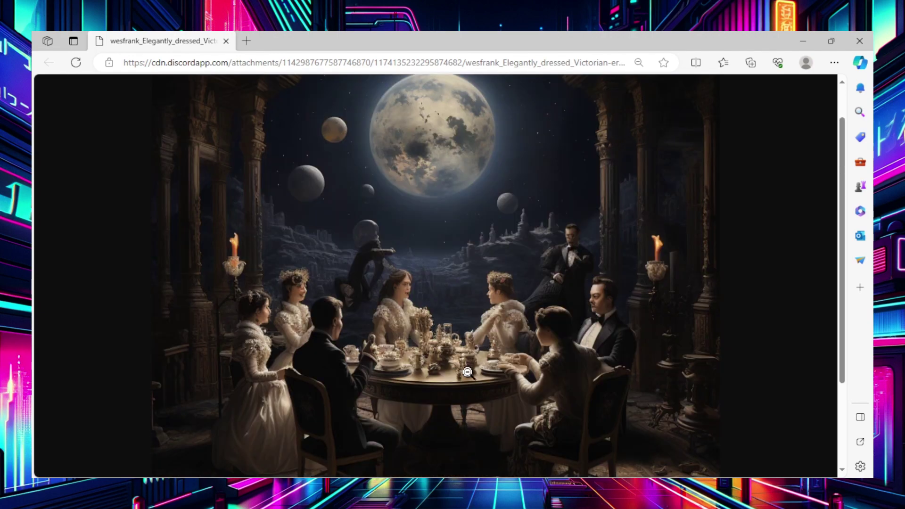
{"action": "scroll", "coordinate": [472, 375], "scroll_direction": "down", "scroll_amount": 2}
{"action": "scroll", "coordinate": [375, 309], "scroll_direction": "down", "scroll_amount": 1}
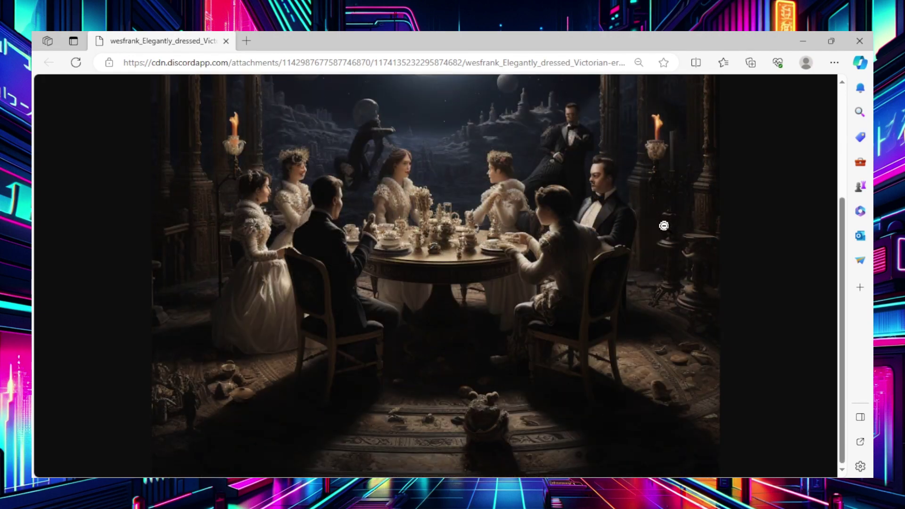
{"action": "left_click", "coordinate": [257, 340]}
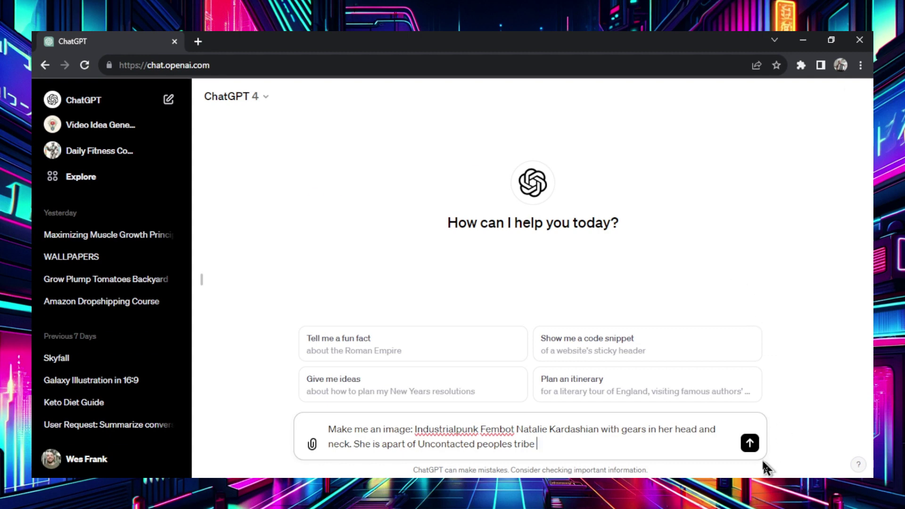
Send the typed industrialpunk fembot tribe prompt to ChatGPT
{"action": "left_click", "coordinate": [750, 444]}
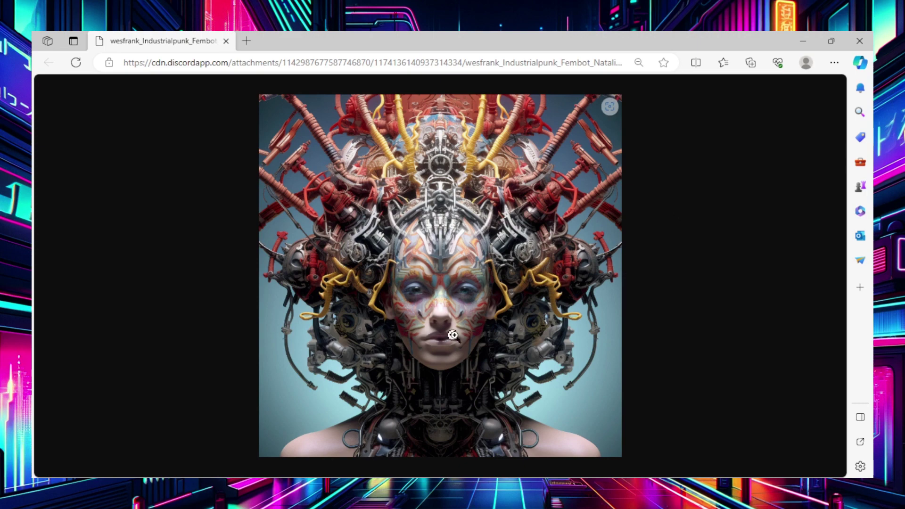
Enlarge the Midjourney fembot to examine her cable headdress, then fit it to view
{"action": "left_click", "coordinate": [455, 334]}
{"action": "scroll", "coordinate": [441, 315], "scroll_direction": "up", "scroll_amount": 1}
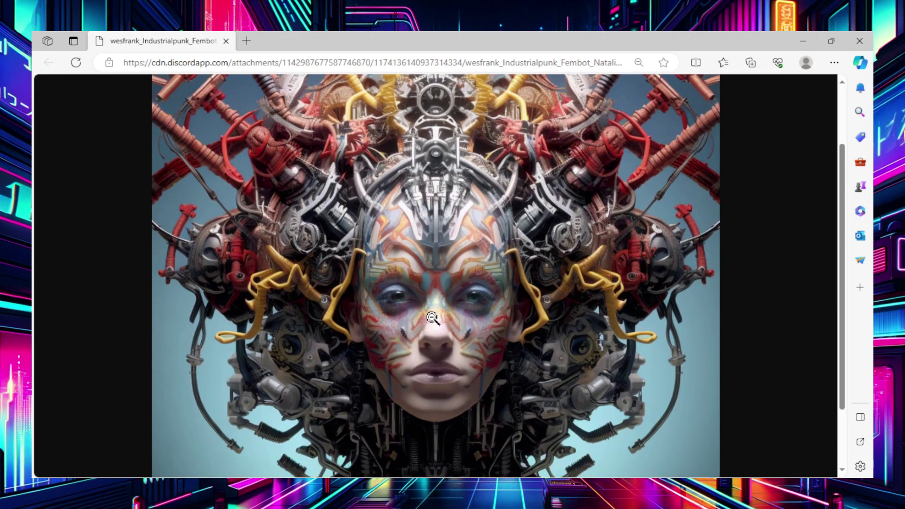
{"action": "scroll", "coordinate": [461, 334], "scroll_direction": "down", "scroll_amount": 1}
{"action": "scroll", "coordinate": [433, 334], "scroll_direction": "up", "scroll_amount": 1}
{"action": "scroll", "coordinate": [424, 334], "scroll_direction": "up", "scroll_amount": 3}
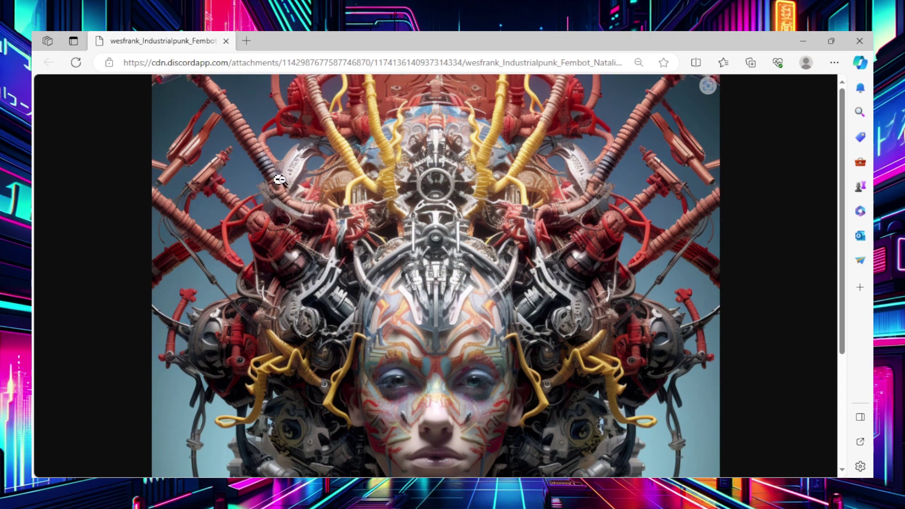
{"action": "scroll", "coordinate": [285, 261], "scroll_direction": "down", "scroll_amount": 1}
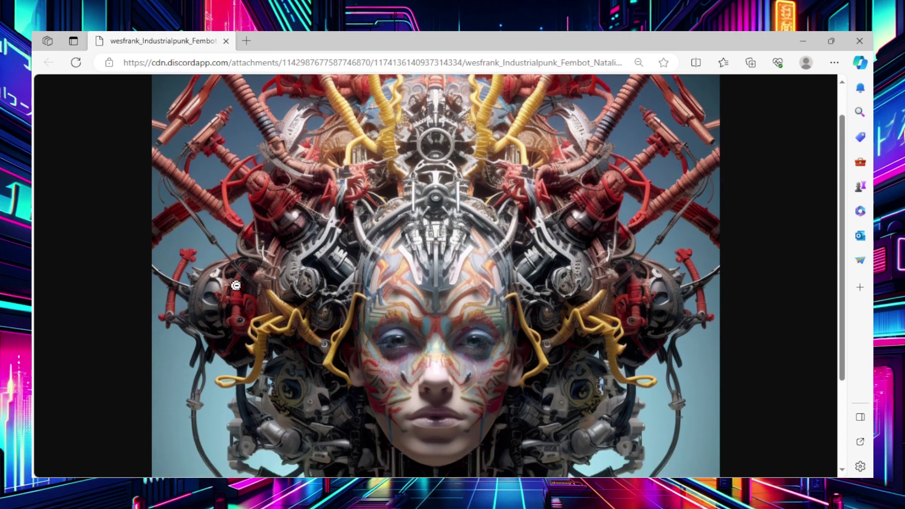
{"action": "scroll", "coordinate": [272, 279], "scroll_direction": "down", "scroll_amount": 1}
{"action": "scroll", "coordinate": [268, 282], "scroll_direction": "down", "scroll_amount": 1}
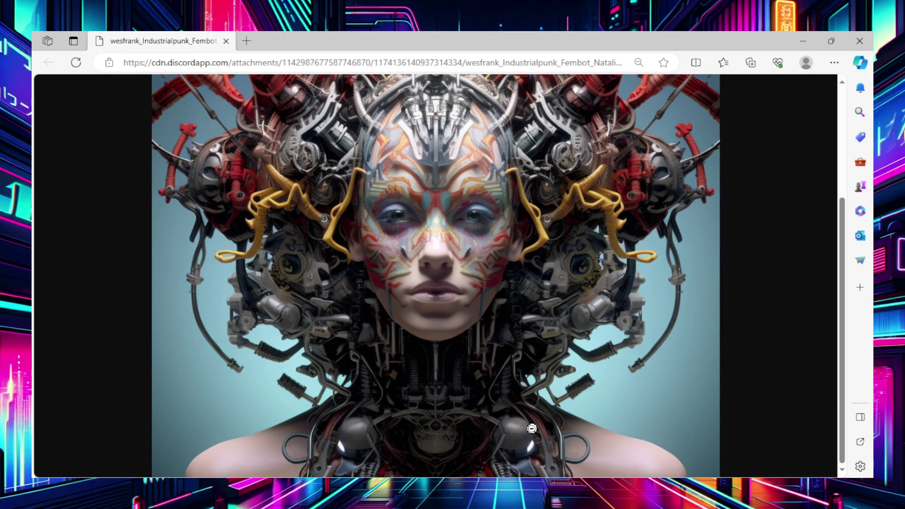
{"action": "scroll", "coordinate": [529, 428], "scroll_direction": "up", "scroll_amount": 2}
{"action": "scroll", "coordinate": [484, 290], "scroll_direction": "down", "scroll_amount": 2}
{"action": "left_click", "coordinate": [482, 277]}
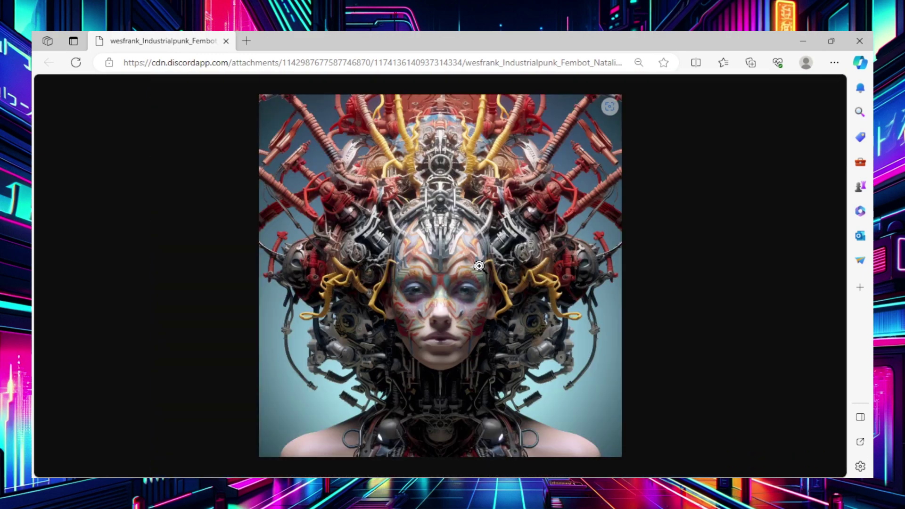